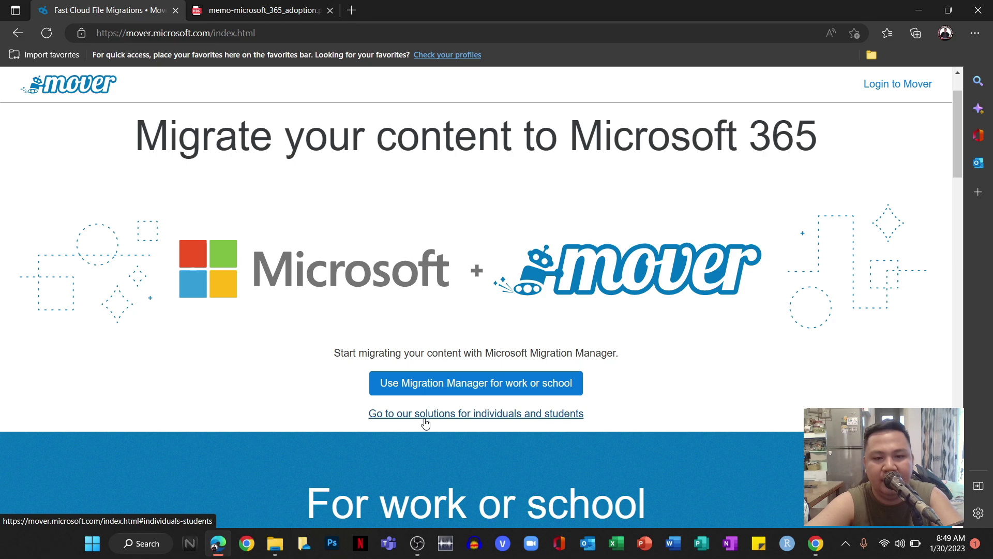
# Launch the Transfer Wizard from Mover's individuals and students solutions to reach the Sign In page.
pyautogui.click(459, 418)
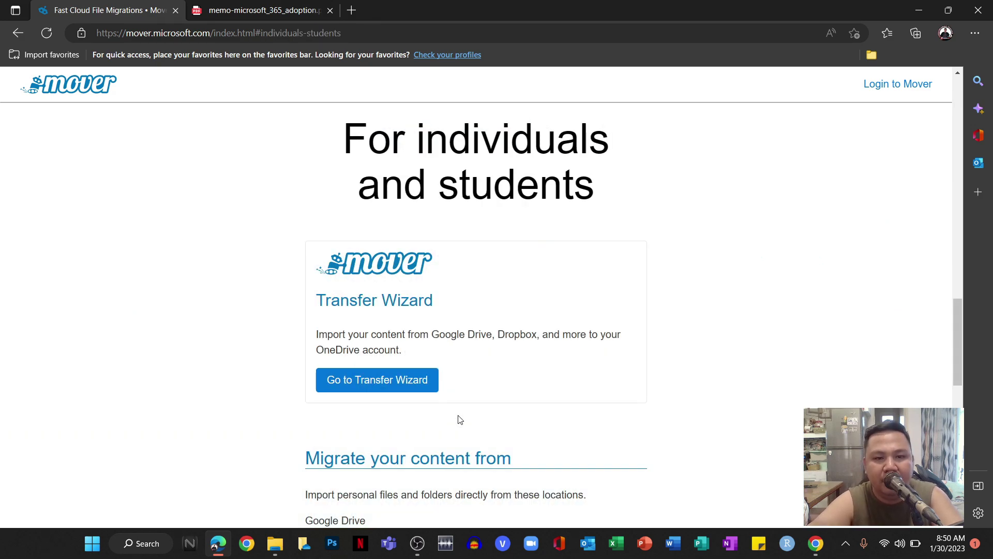
pyautogui.click(390, 393)
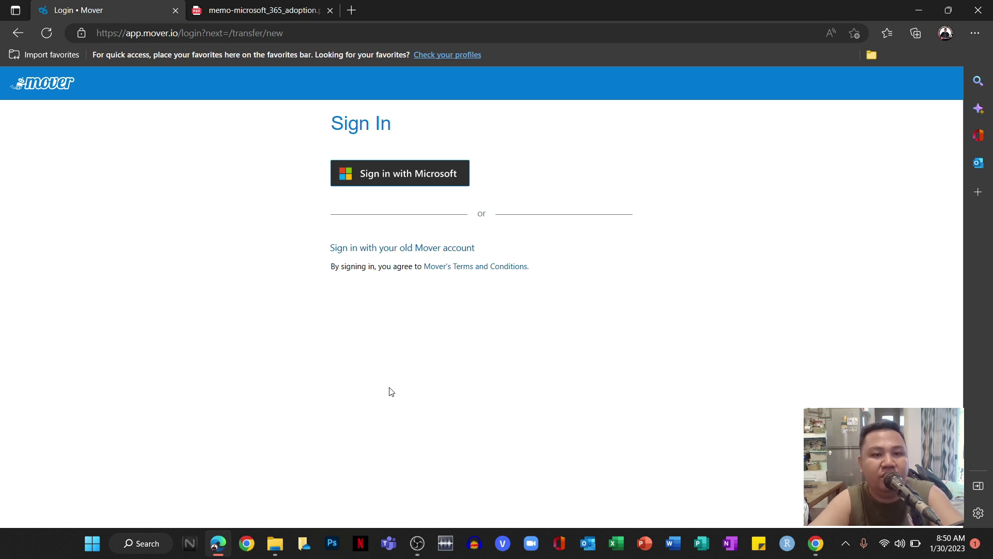
# Sign in to Mover with the first Microsoft account and accept the requested permissions.
pyautogui.click(385, 173)
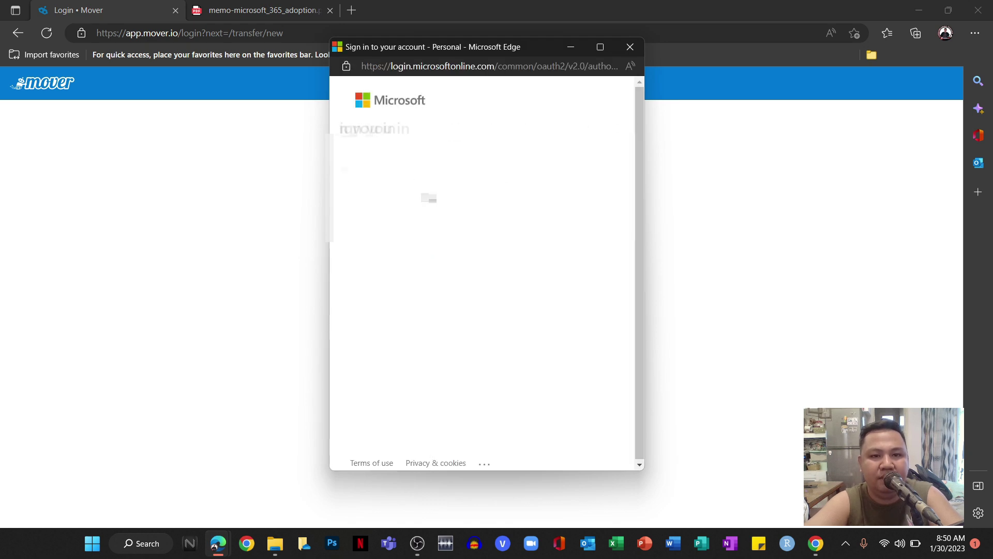
pyautogui.click(465, 168)
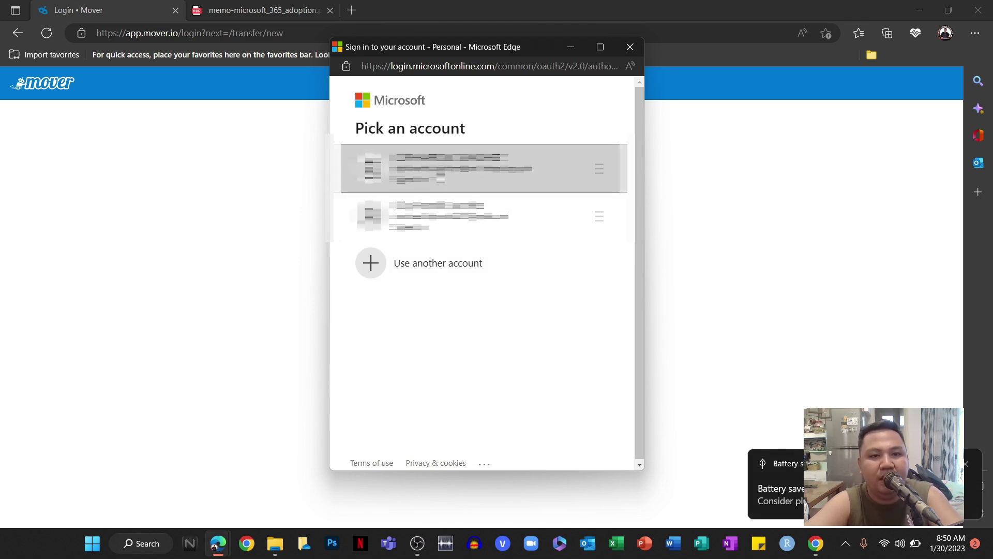
pyautogui.click(466, 168)
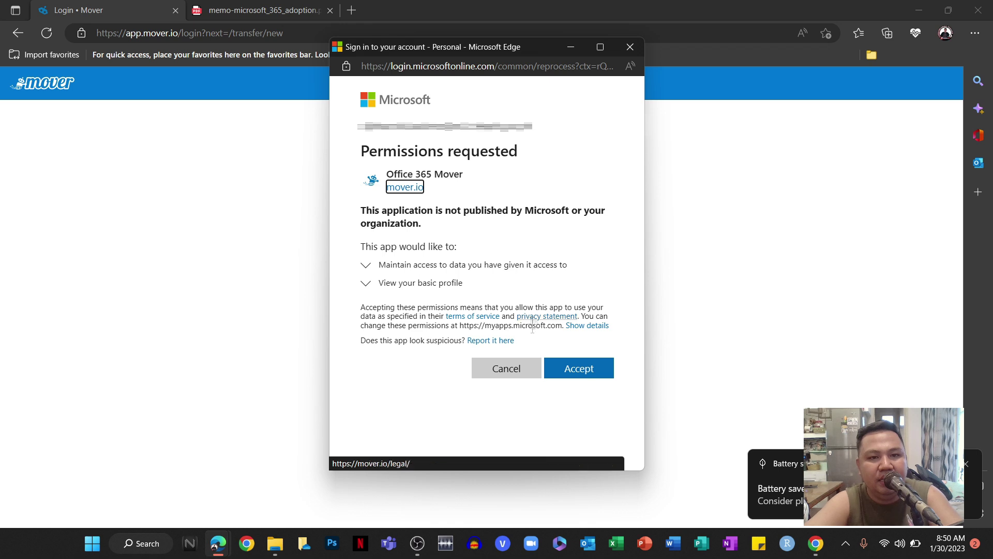
pyautogui.click(580, 372)
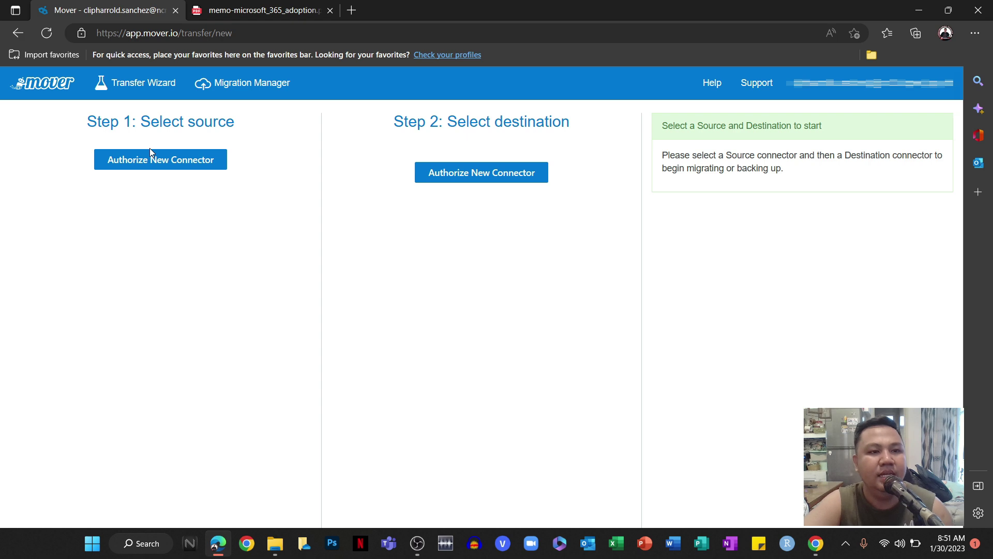
# Authorize a new Google Drive (Single User) source connector, keeping its default display name.
pyautogui.click(150, 164)
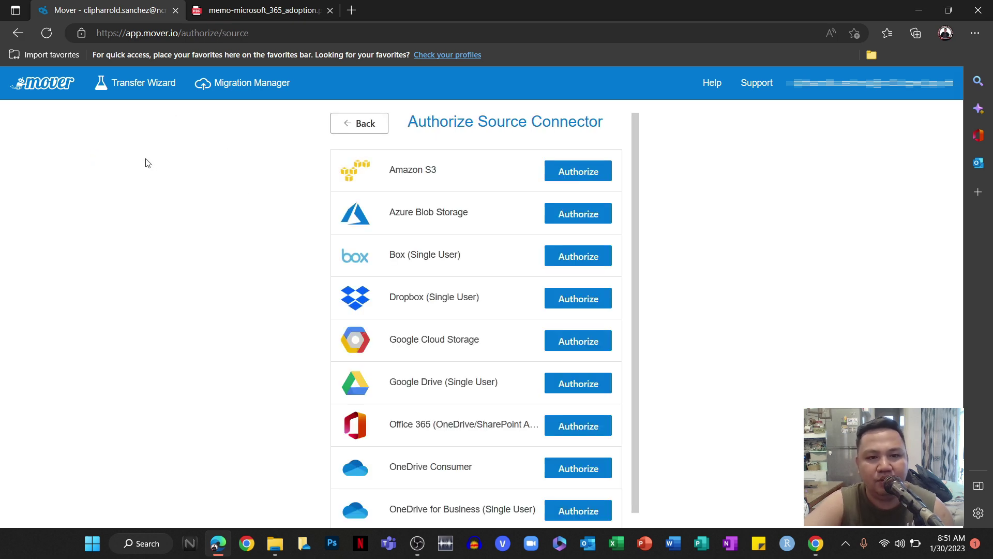
pyautogui.scroll(-1, 461, 177)
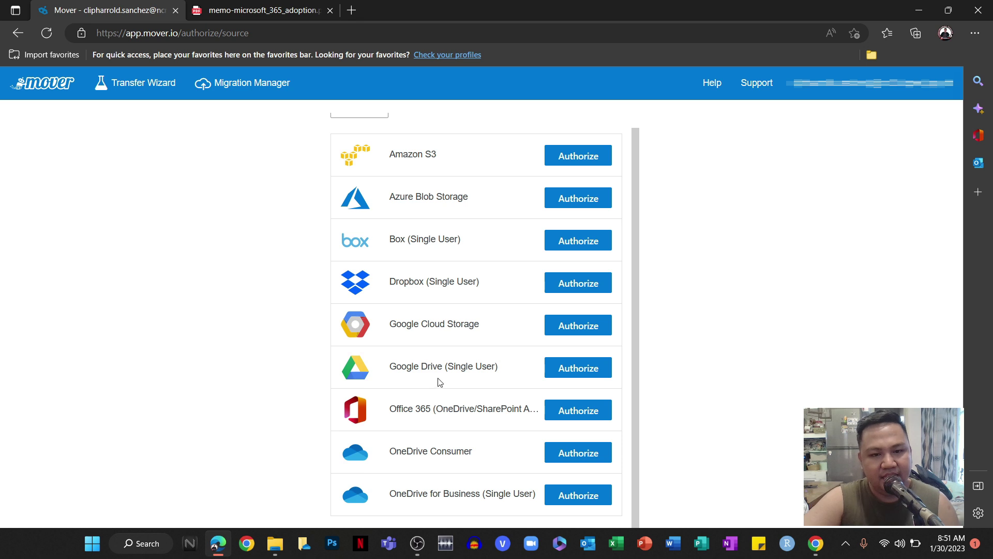
pyautogui.click(576, 368)
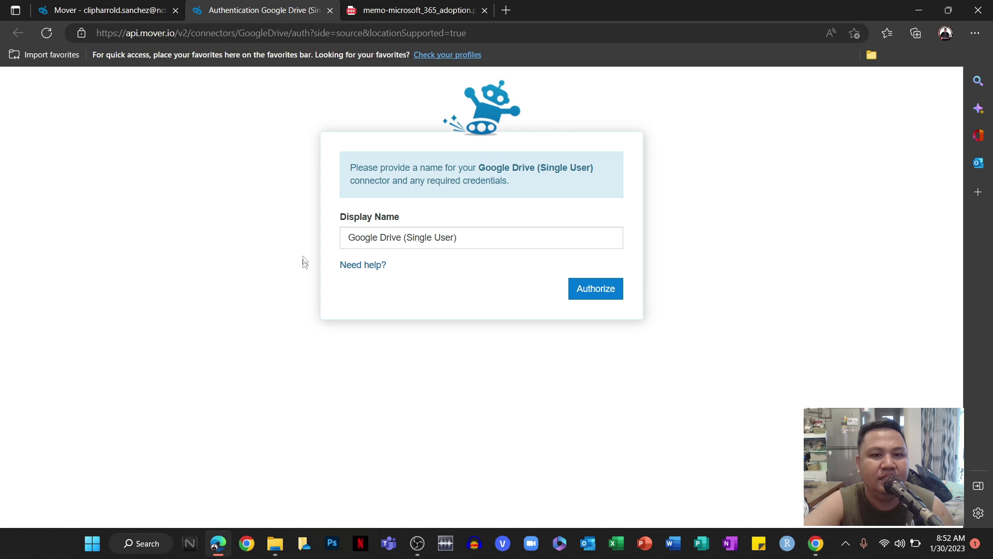
pyautogui.click(490, 236)
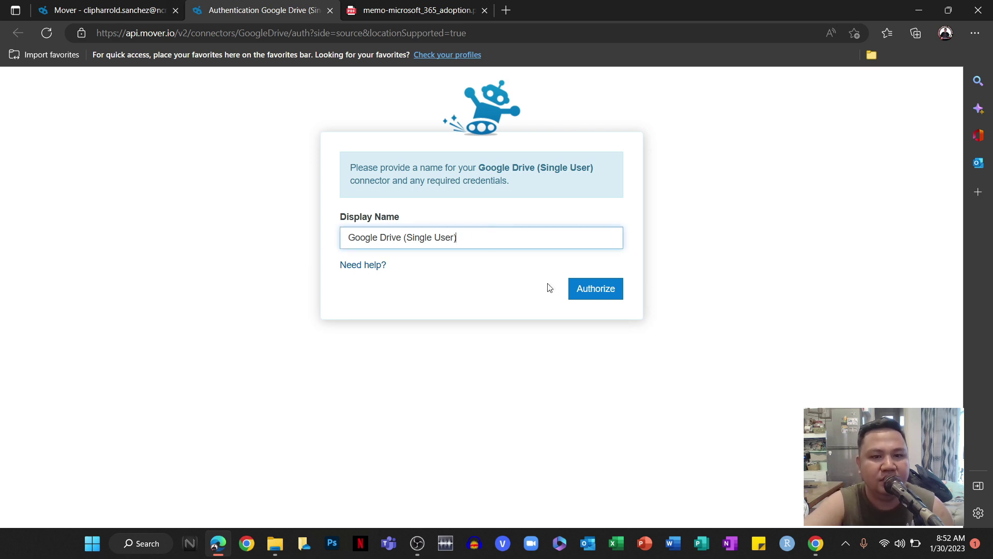
pyautogui.click(594, 290)
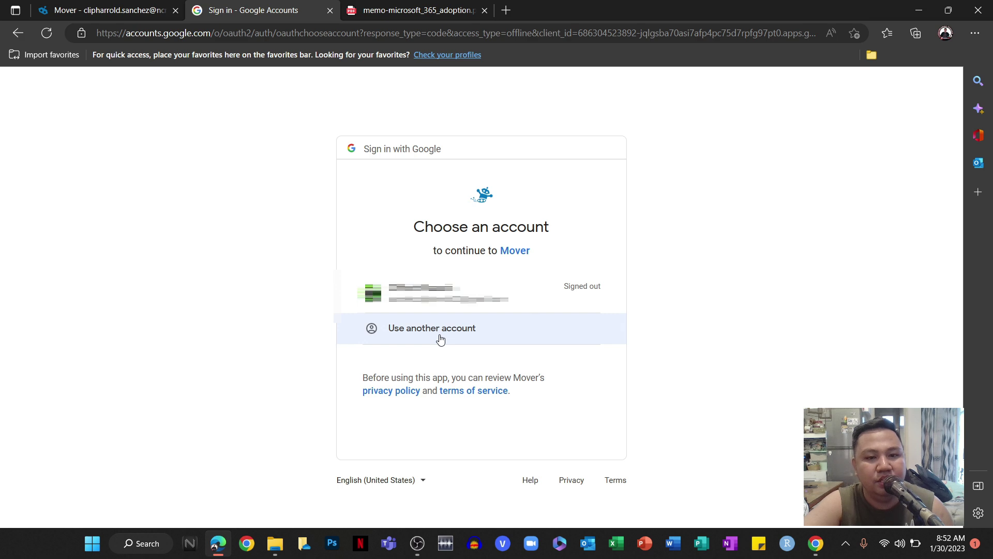
# Sign in with a different Google account's e-mail and password, then allow Mover access to Drive files.
pyautogui.click(440, 339)
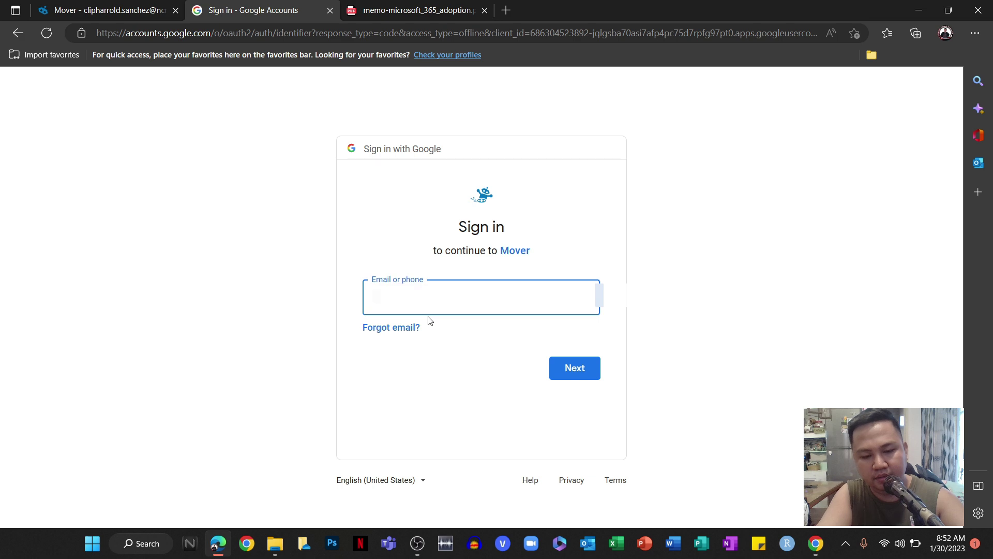
pyautogui.press('capslock')
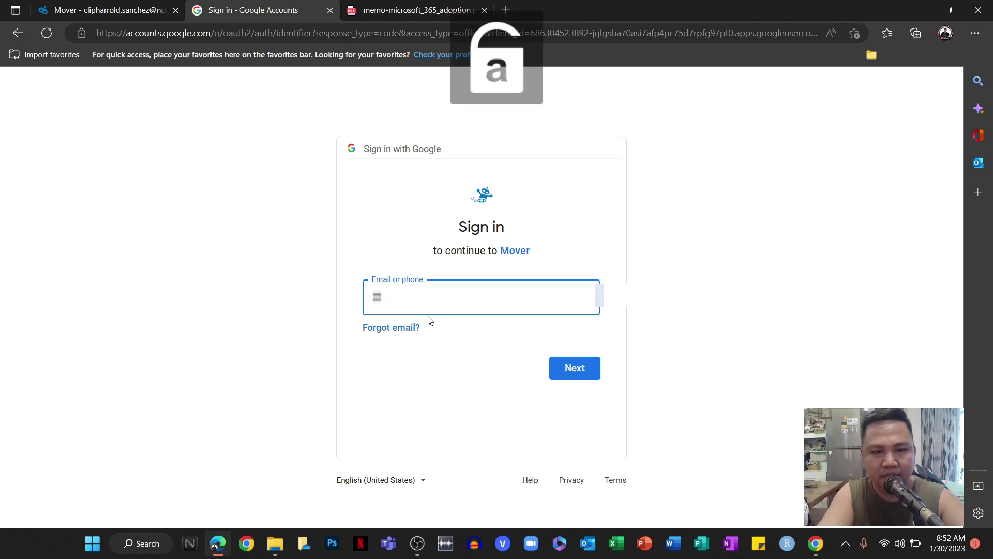
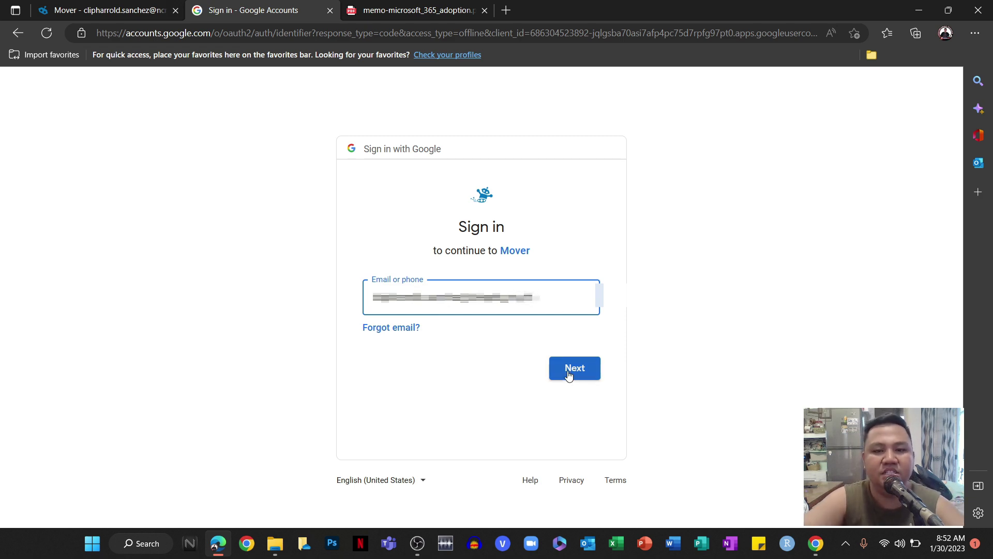
pyautogui.click(568, 372)
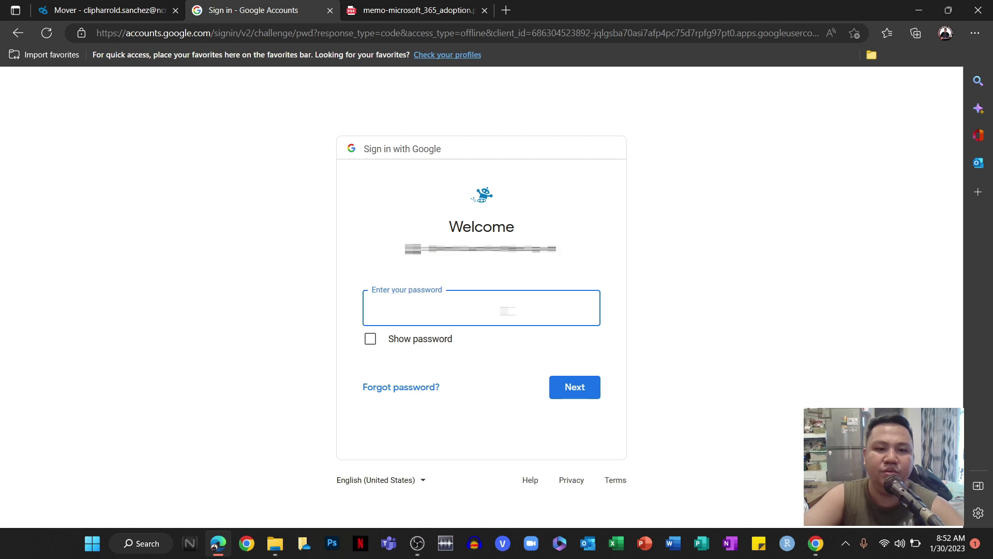
pyautogui.write('*******')
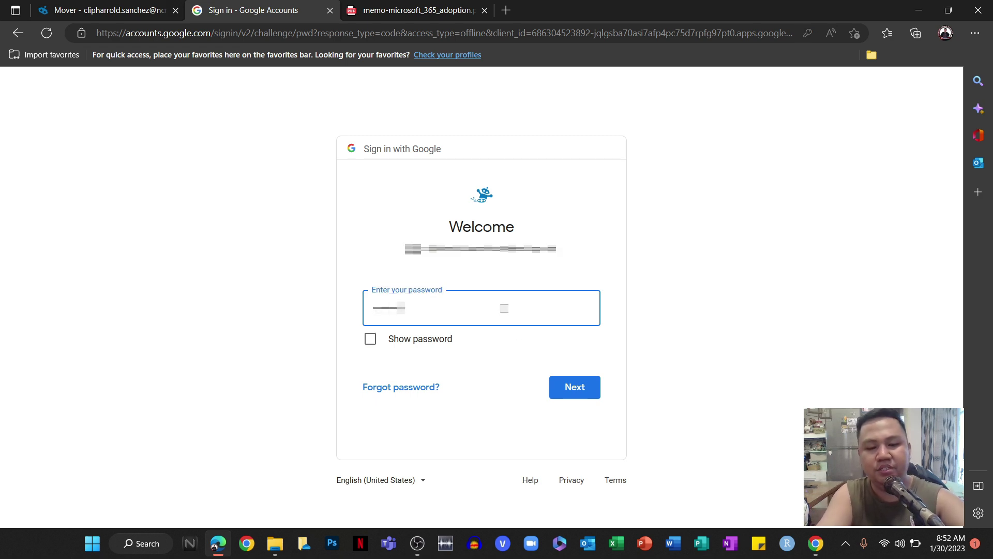
pyautogui.write('****')
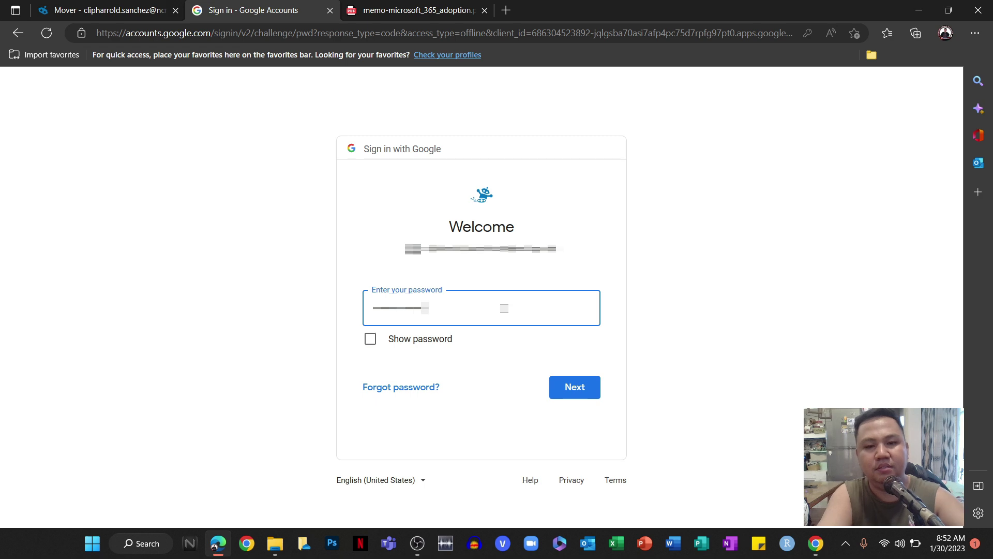
pyautogui.press('Return')
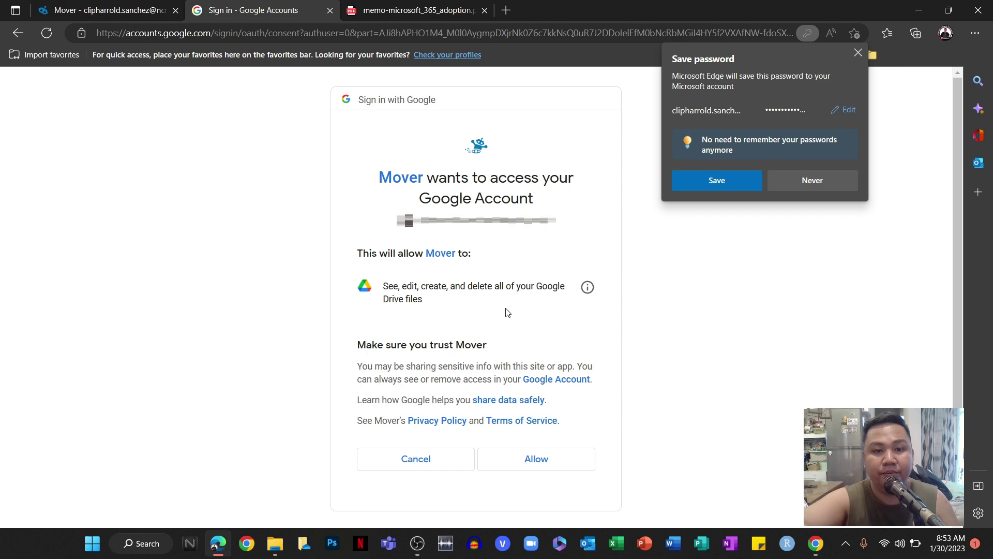
pyautogui.click(529, 462)
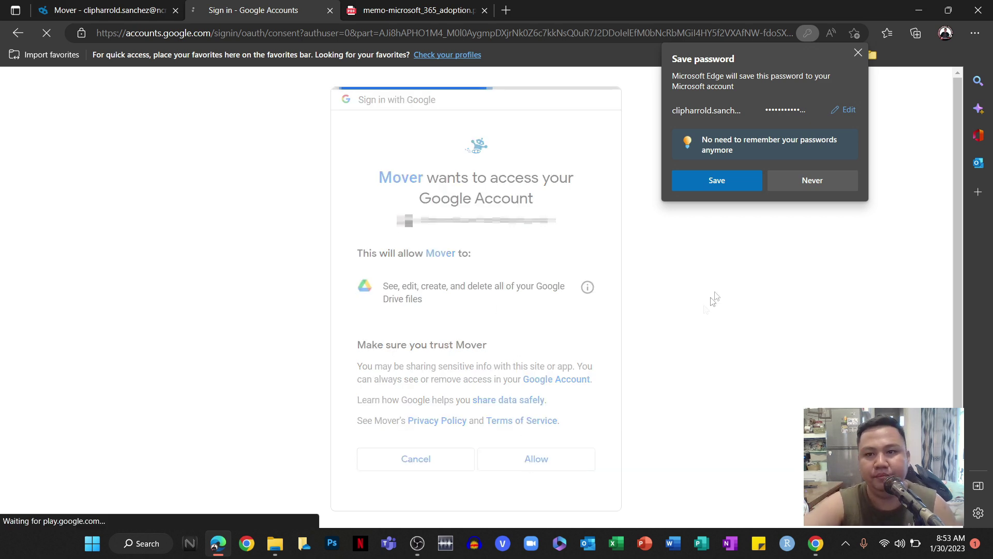
# Dismiss the Edge save-password offer and review the Google Drive root folders listed as source.
pyautogui.click(856, 53)
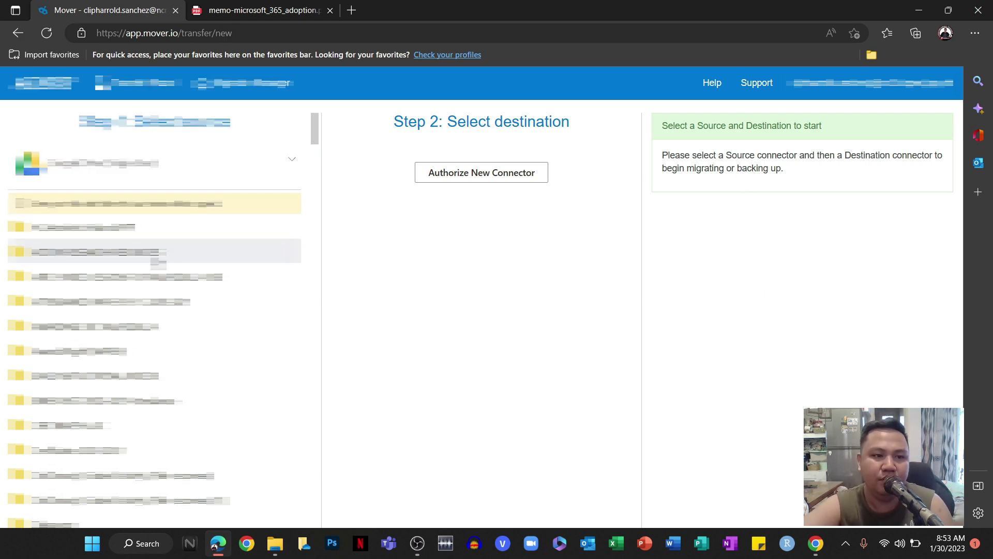
pyautogui.scroll(-10, 162, 259)
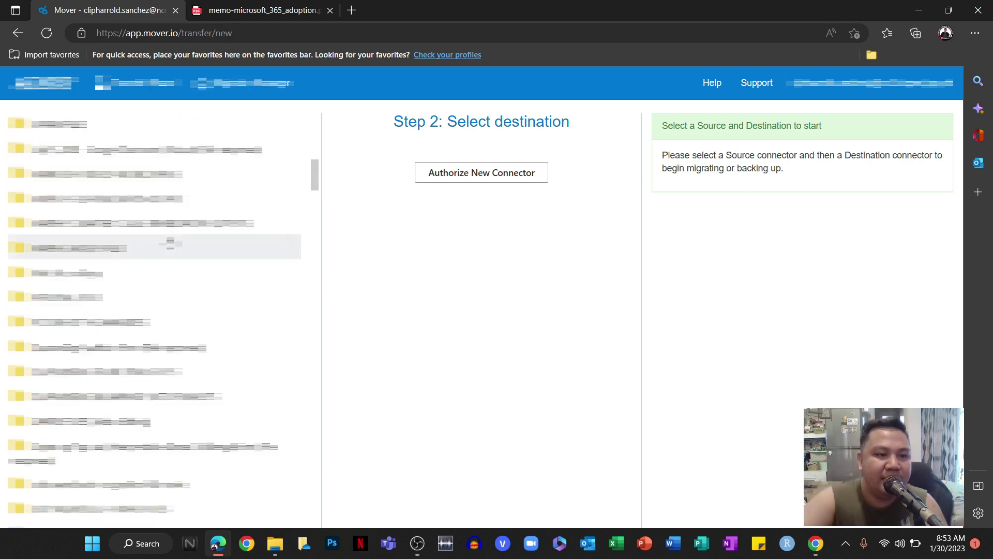
pyautogui.scroll(-3, 171, 326)
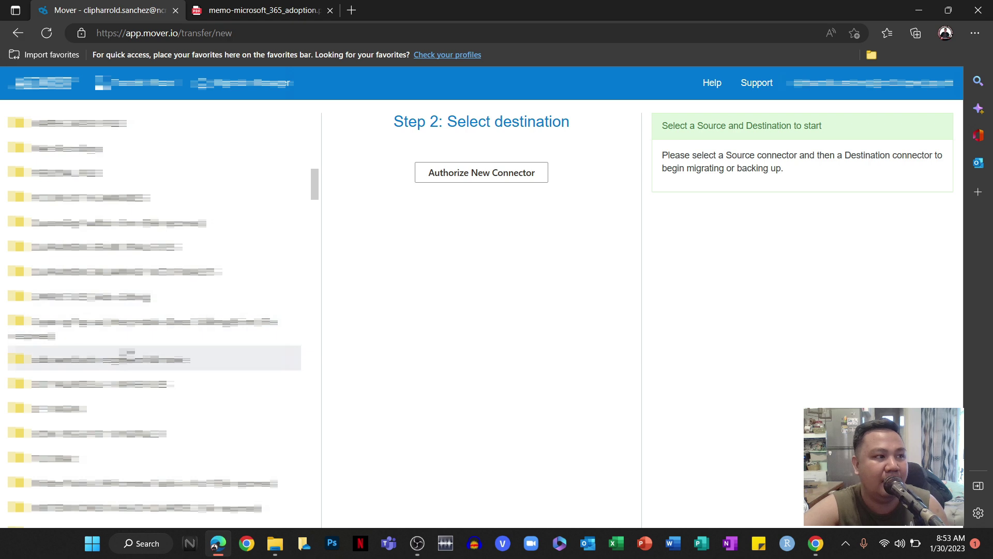
pyautogui.scroll(3, 166, 341)
pyautogui.scroll(4, 166, 340)
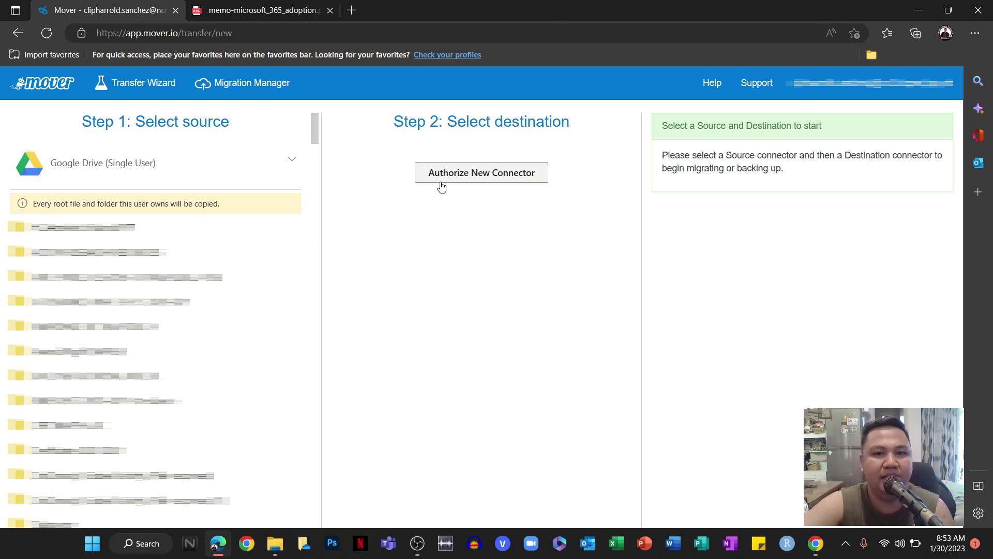
# Add a new destination connector, choosing OneDrive for Business (Single User).
pyautogui.click(478, 180)
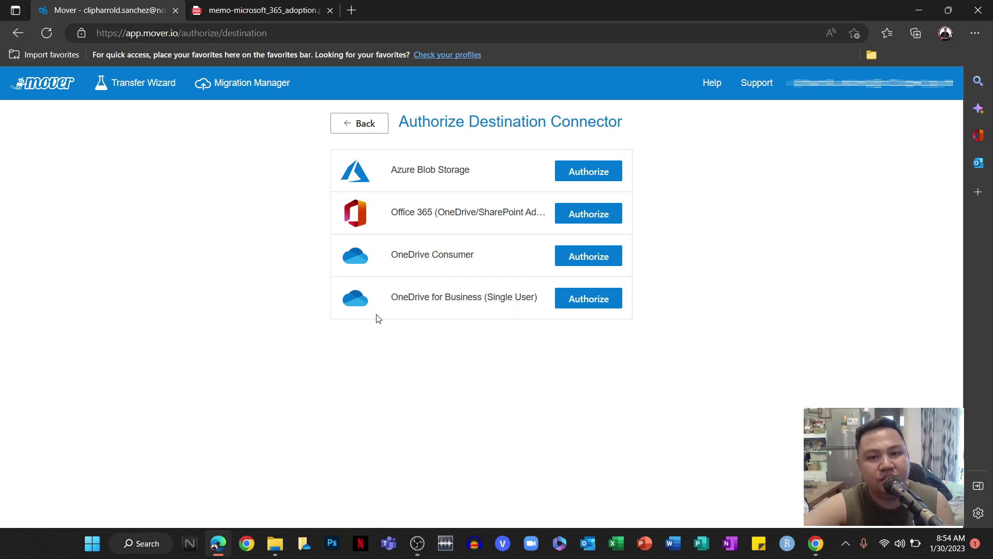
pyautogui.click(583, 305)
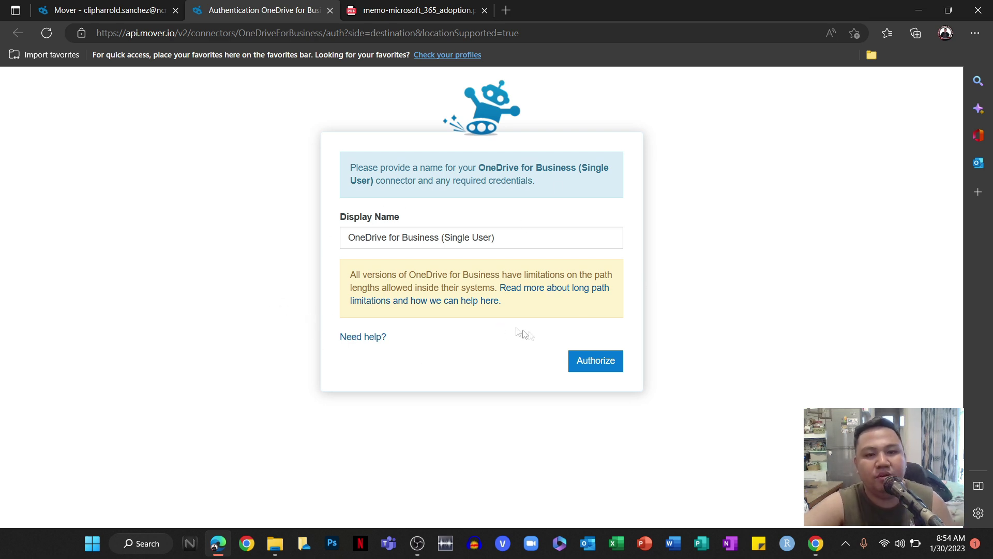
# Keep the default connector name and sign in with the Microsoft work account.
pyautogui.click(586, 364)
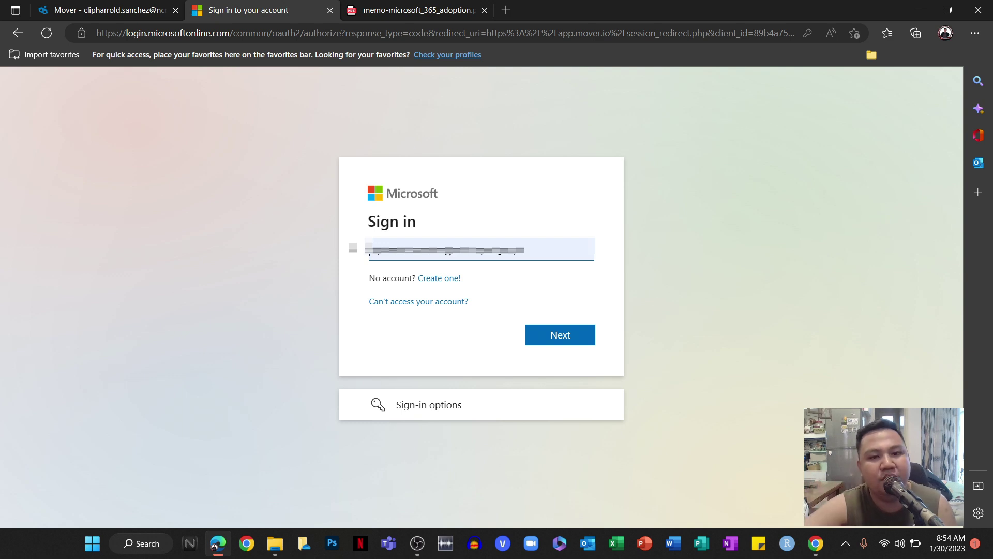
pyautogui.click(562, 336)
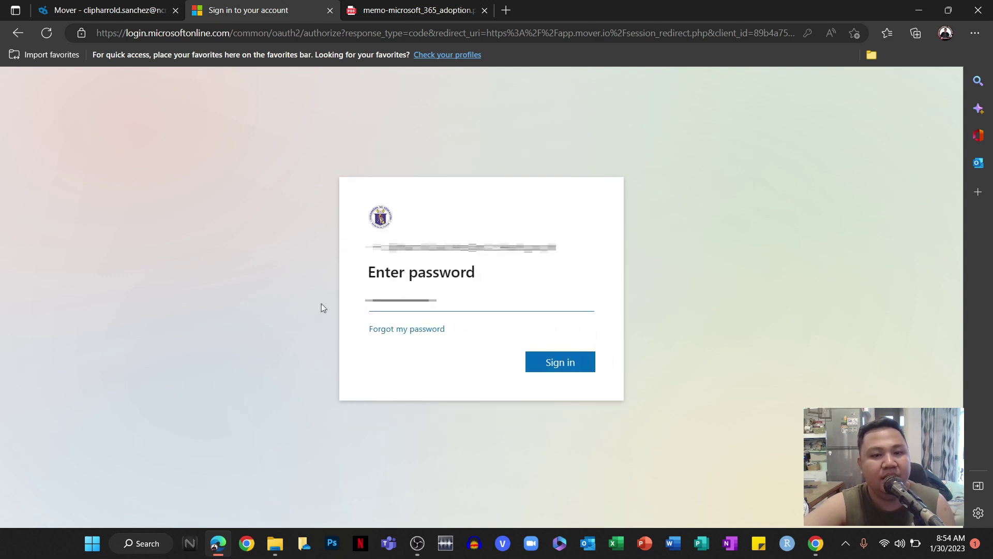
pyautogui.click(545, 364)
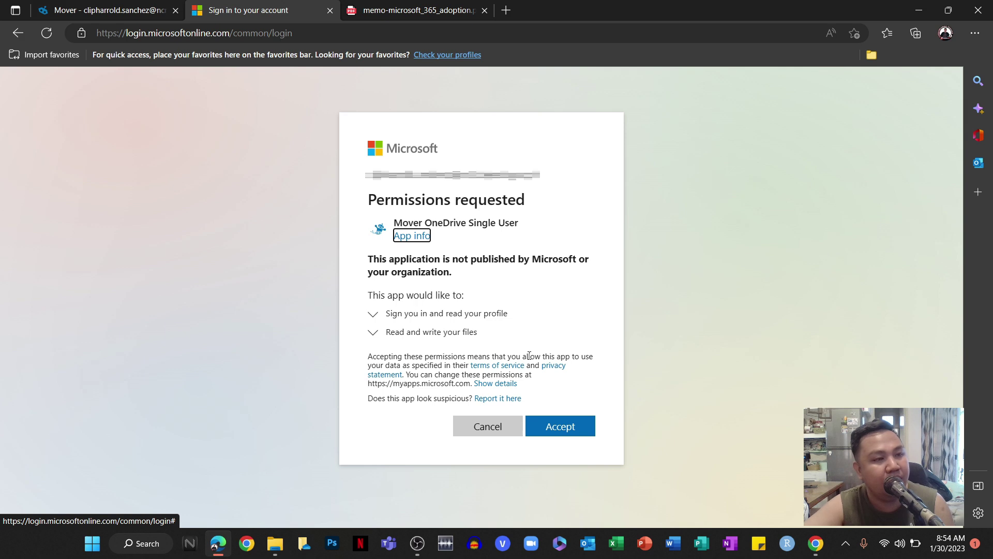
# Accept the Mover OneDrive Single User permissions request for profile and file access.
pyautogui.click(562, 431)
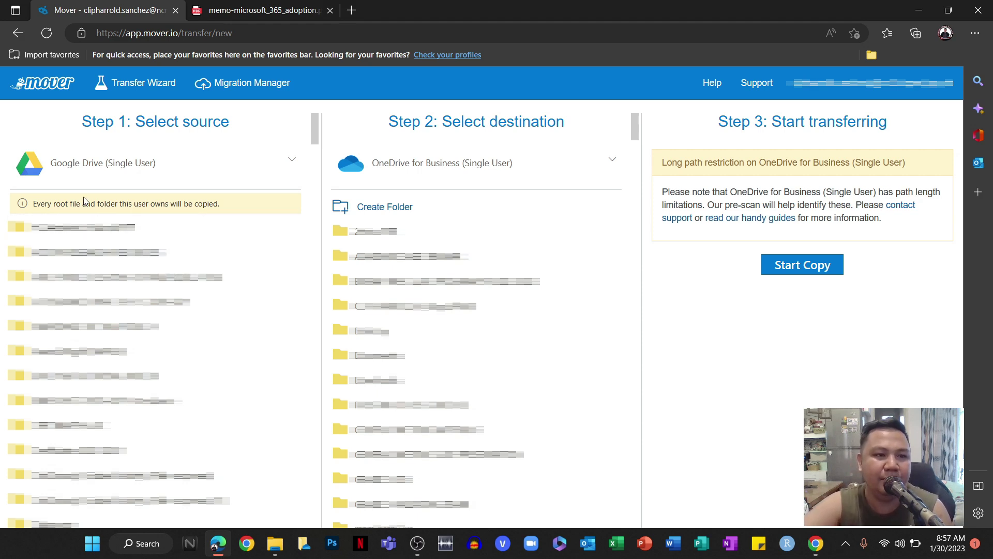
# Scroll down the Step 1 Google Drive folder list to find the folder to copy.
pyautogui.scroll(-3, 156, 251)
pyautogui.scroll(-1, 155, 294)
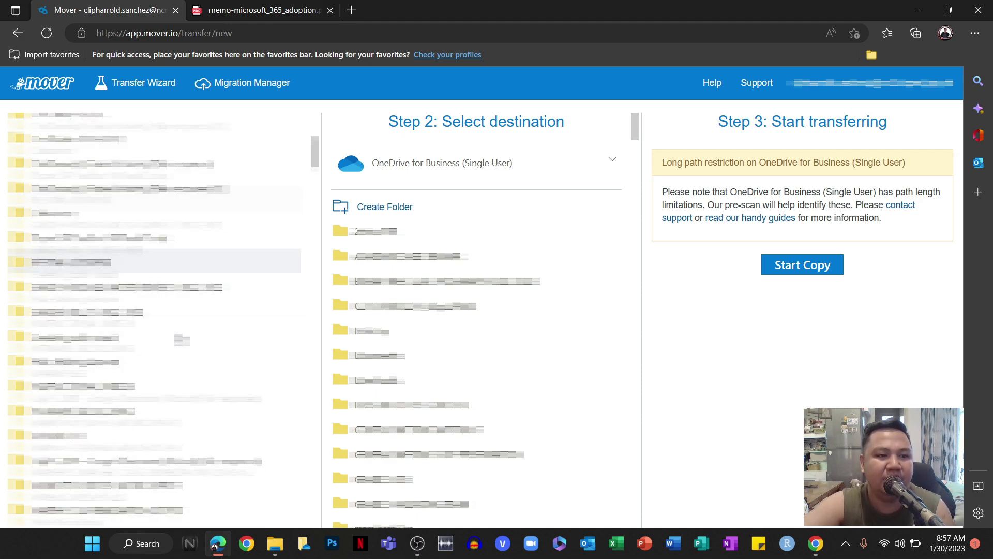
pyautogui.scroll(-3, 155, 323)
pyautogui.scroll(-3, 155, 334)
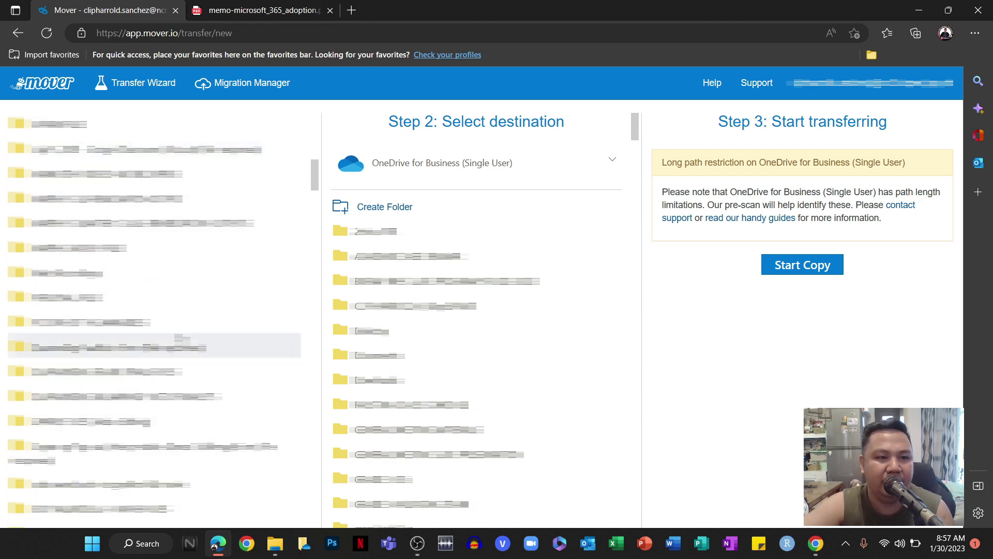
pyautogui.scroll(-1, 155, 344)
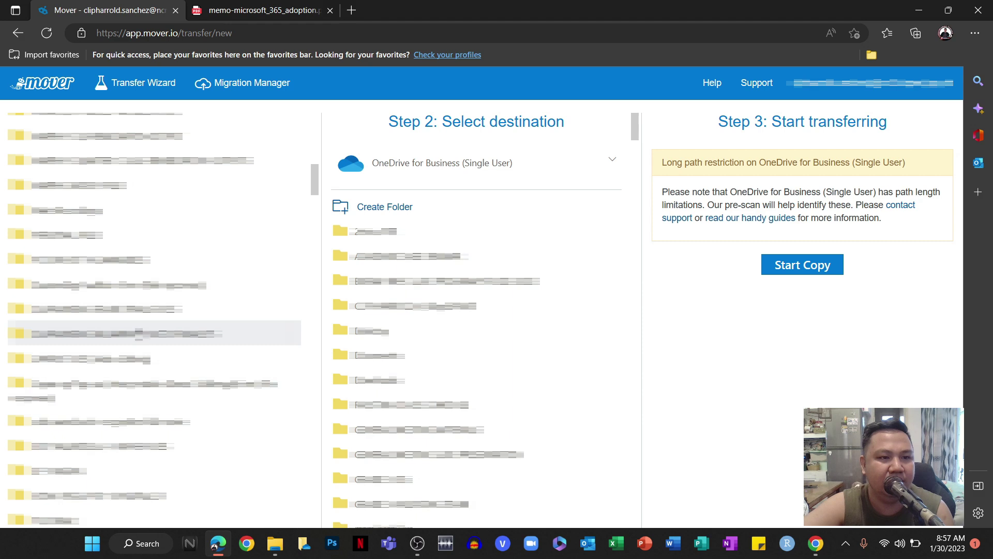
pyautogui.scroll(-1, 155, 333)
pyautogui.scroll(-2, 139, 333)
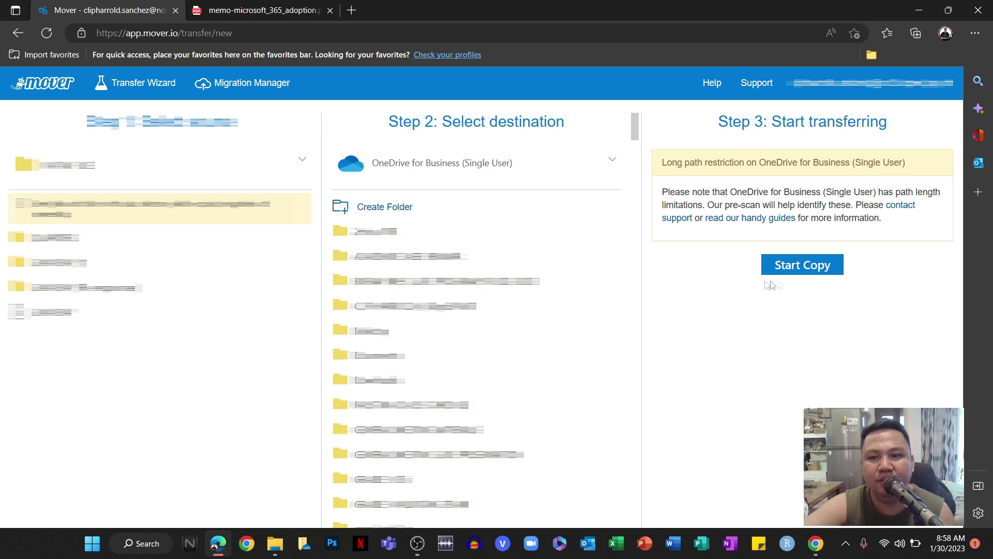
# Start copying /IVATAN FILES to the OneDrive root and confirm it shows Running in Migration Manager.
pyautogui.click(796, 271)
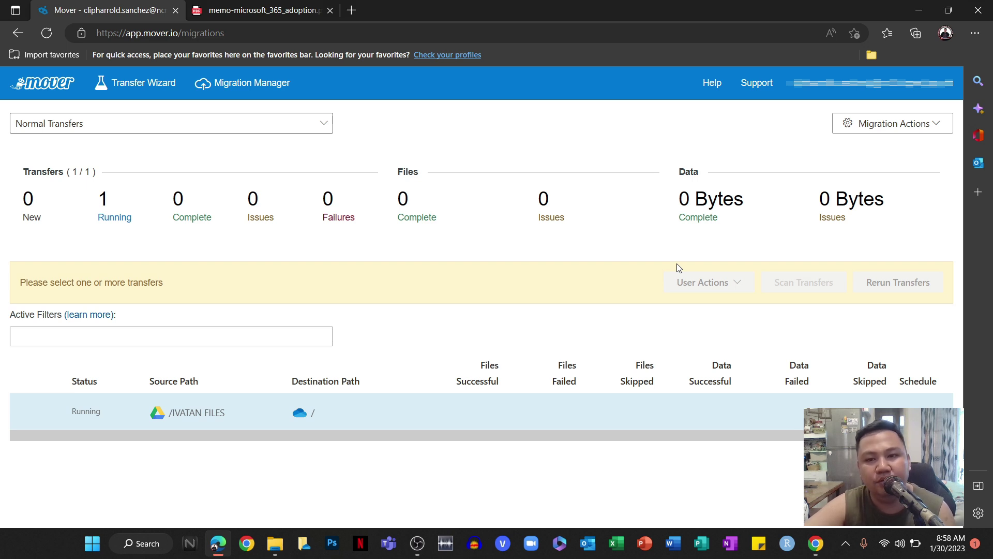
pyautogui.moveTo(160, 433)
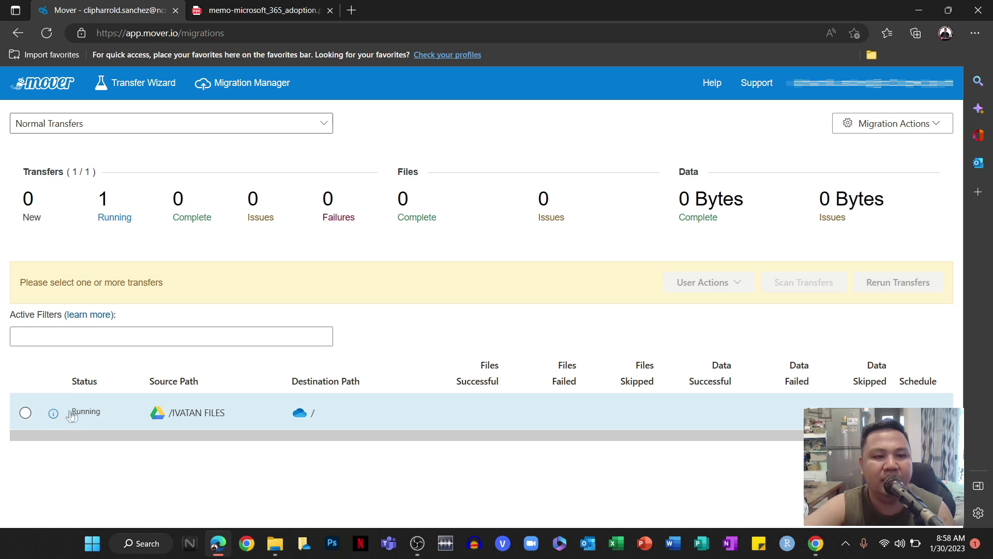